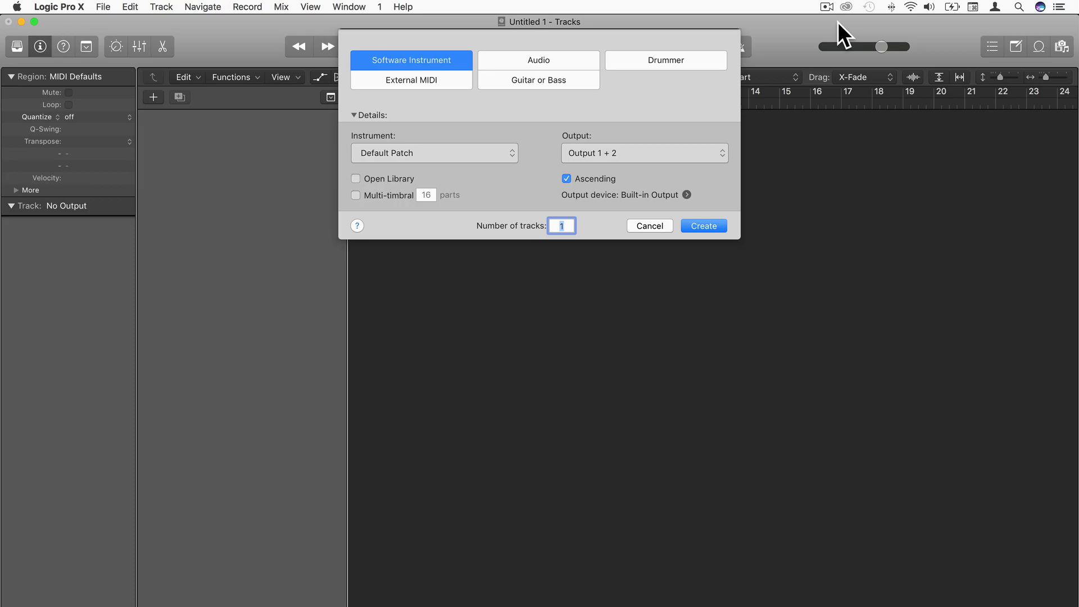
Create a software instrument track loaded with the EVOC 20 PS vocoder synth in Stereo
click(445, 153)
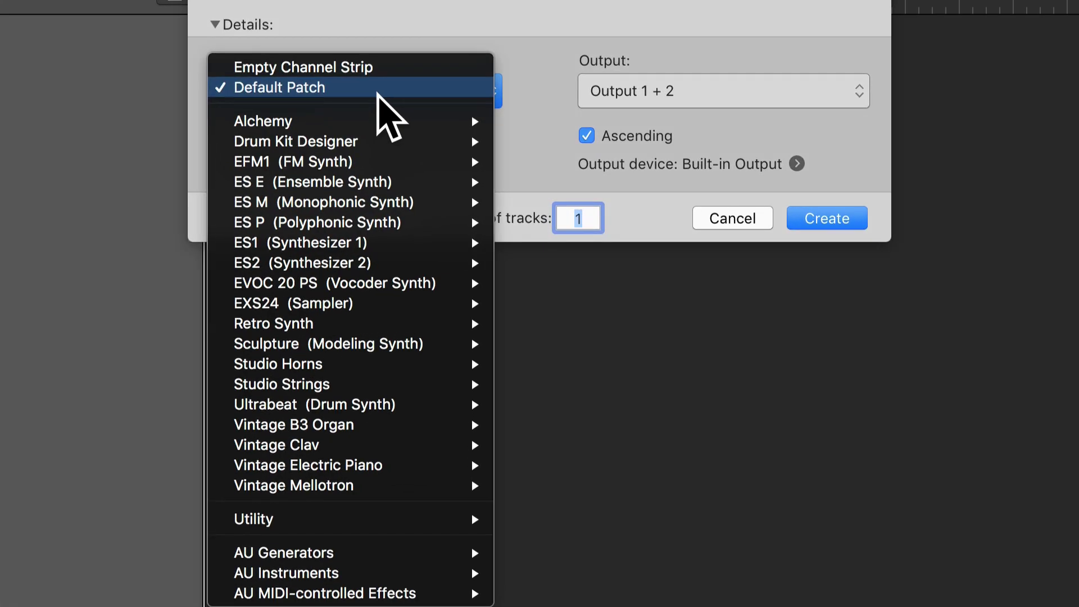
mouse_move(399, 284)
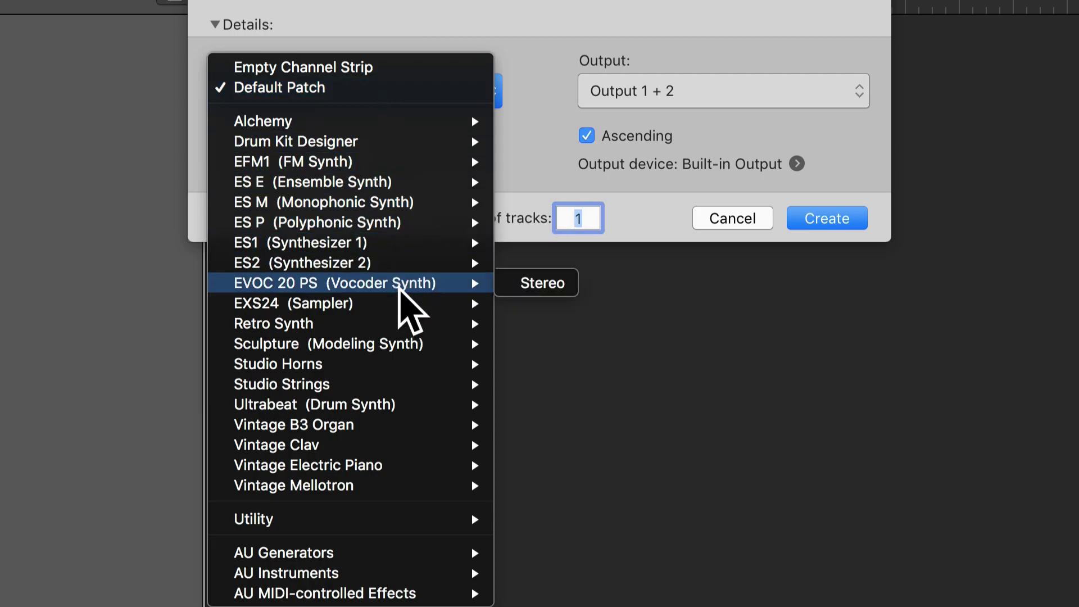
click(553, 284)
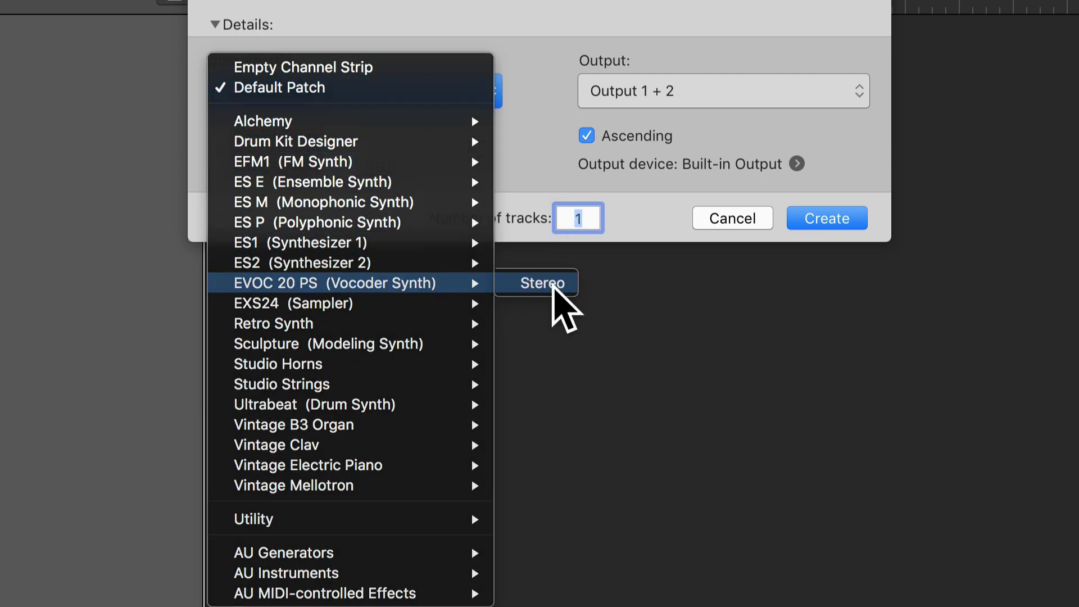
click(830, 217)
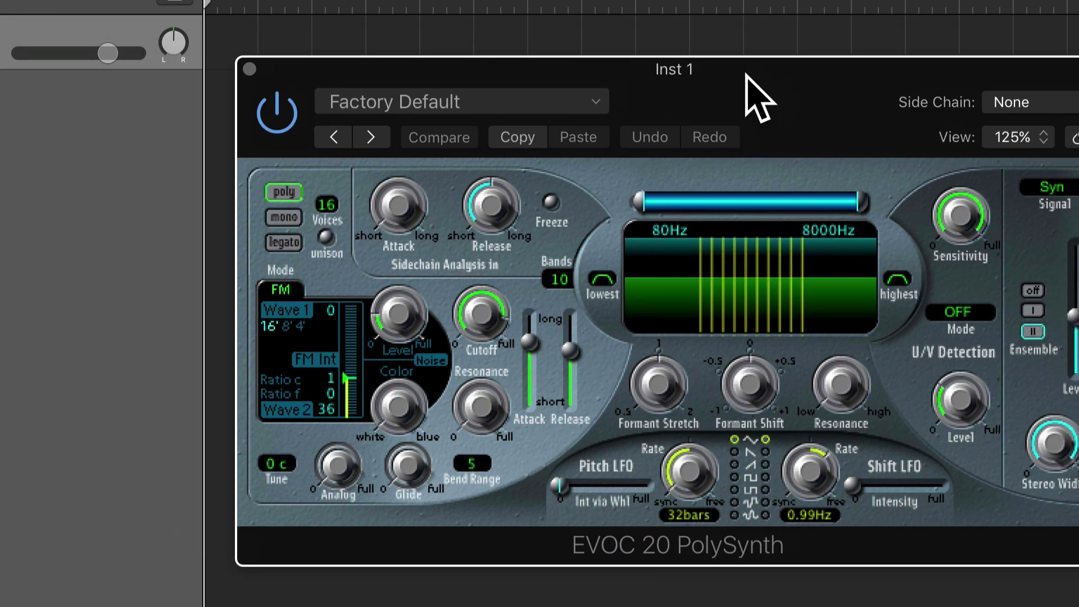
Add a new audio track, Audio 1, from the Track menu
drag(747, 75, 728, 91)
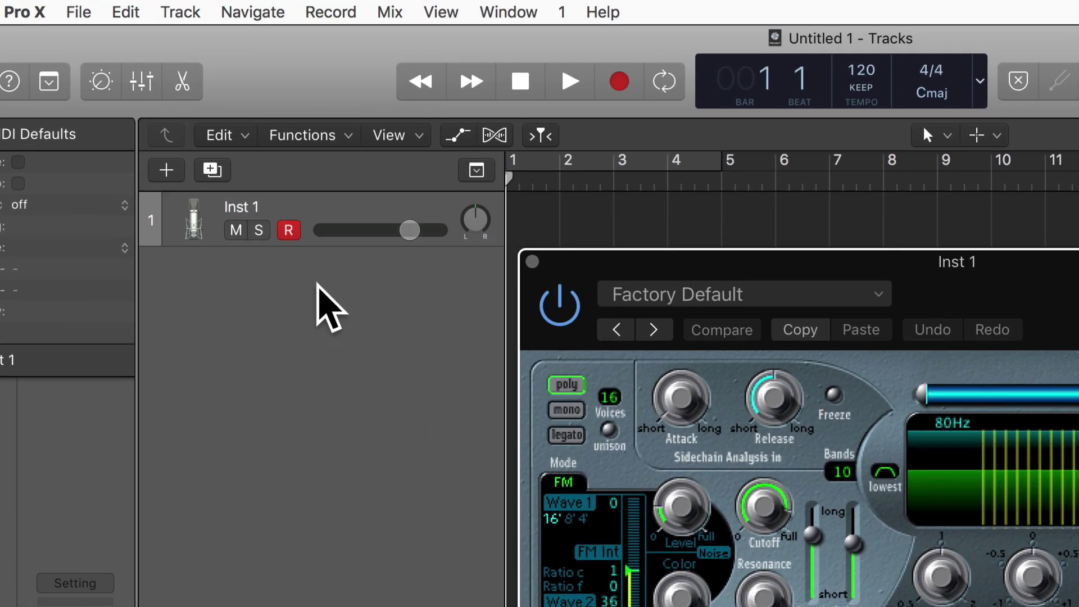
click(180, 12)
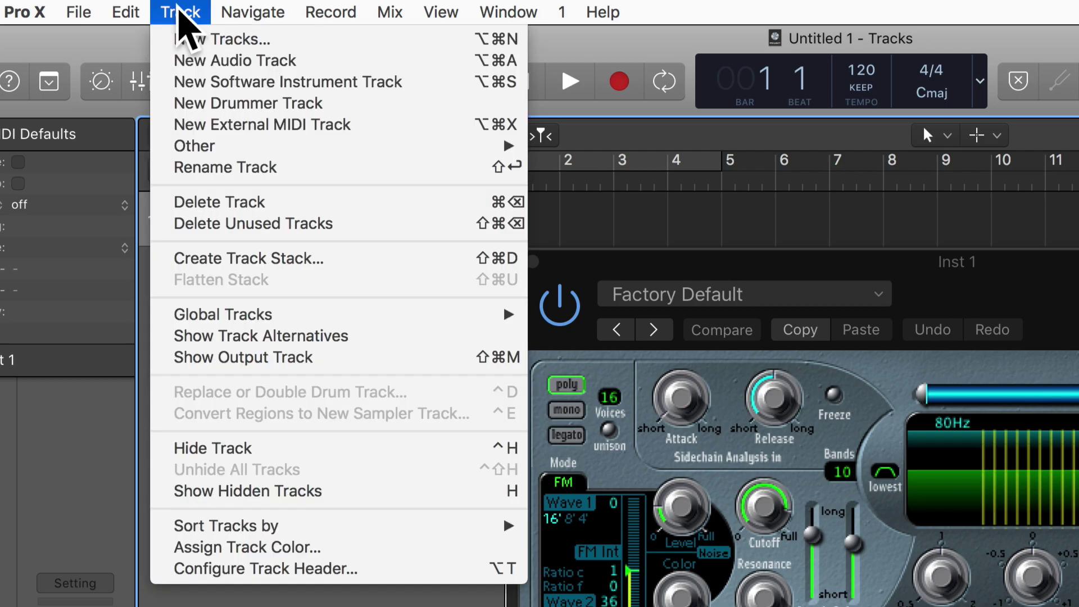
click(189, 60)
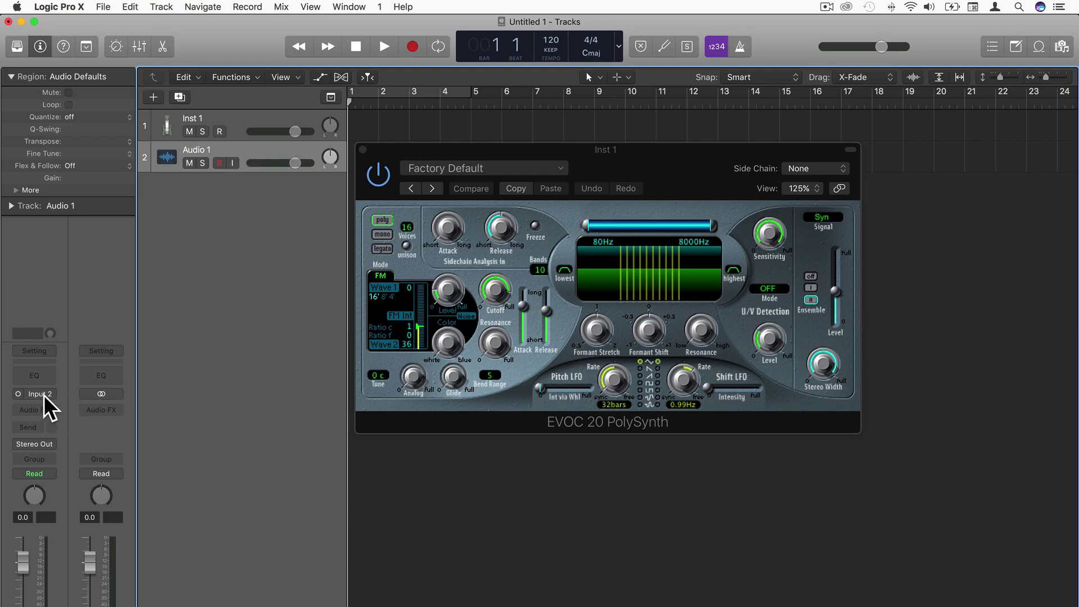
Check the audio device settings in Logic Pro X Preferences > Audio
click(76, 7)
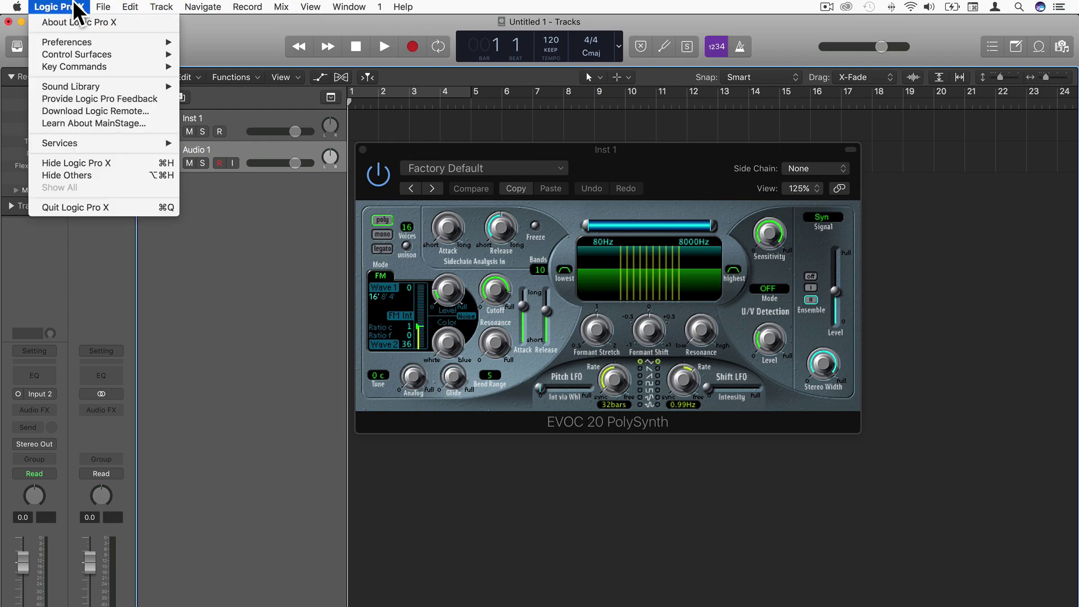
mouse_move(84, 42)
click(202, 54)
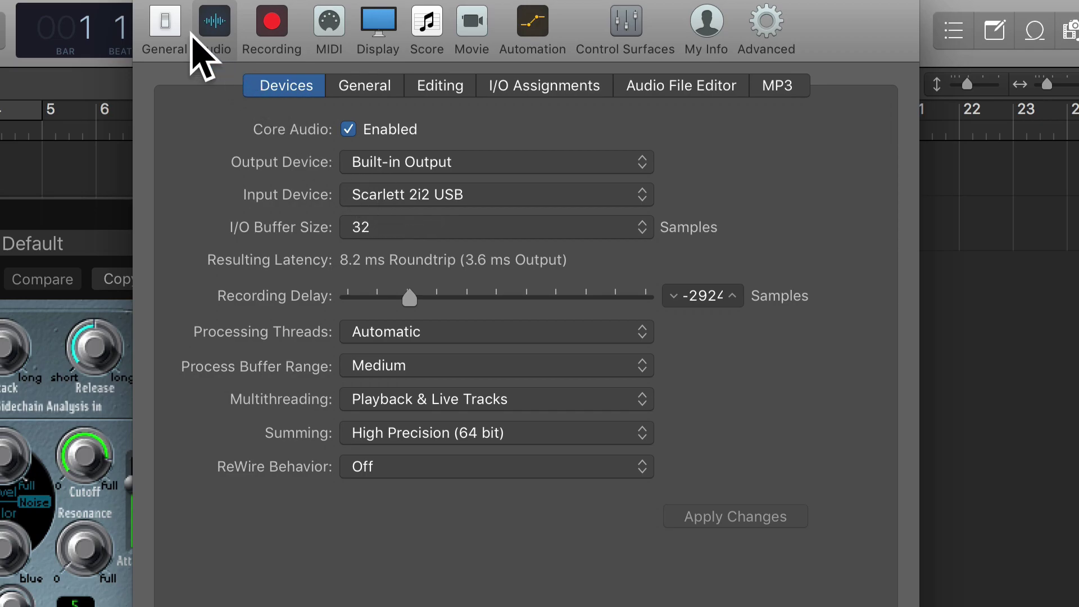
click(149, 2)
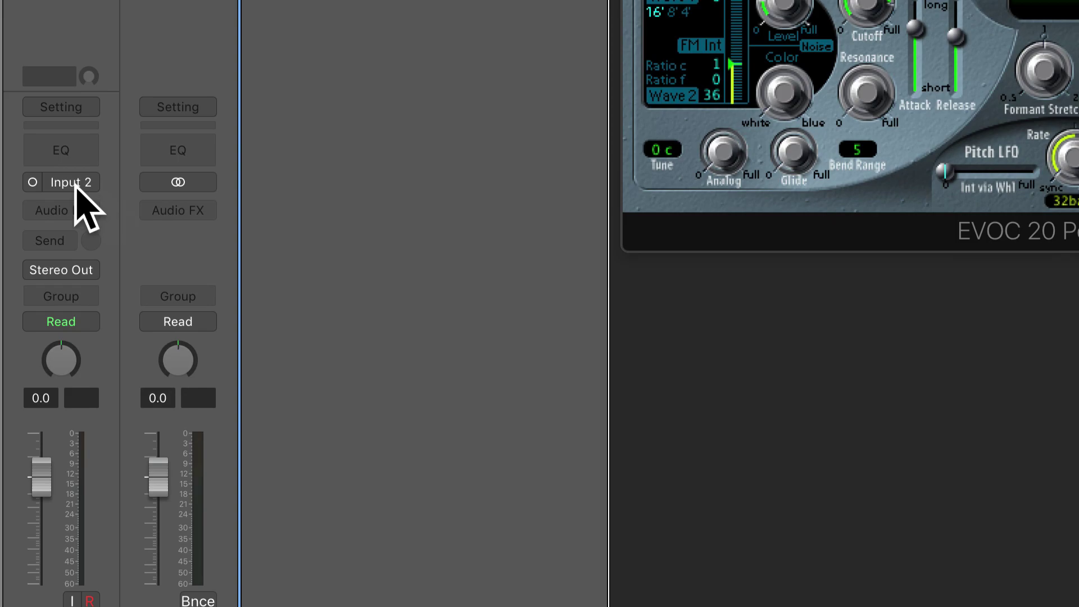
Set the Audio 1 track's input to Input 1
click(75, 183)
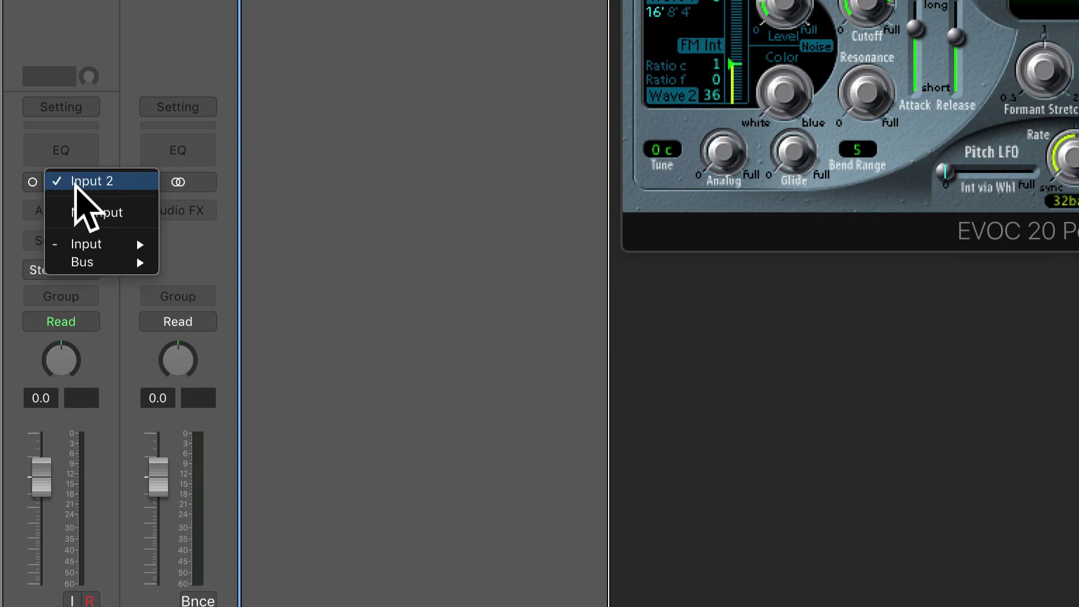
mouse_move(116, 246)
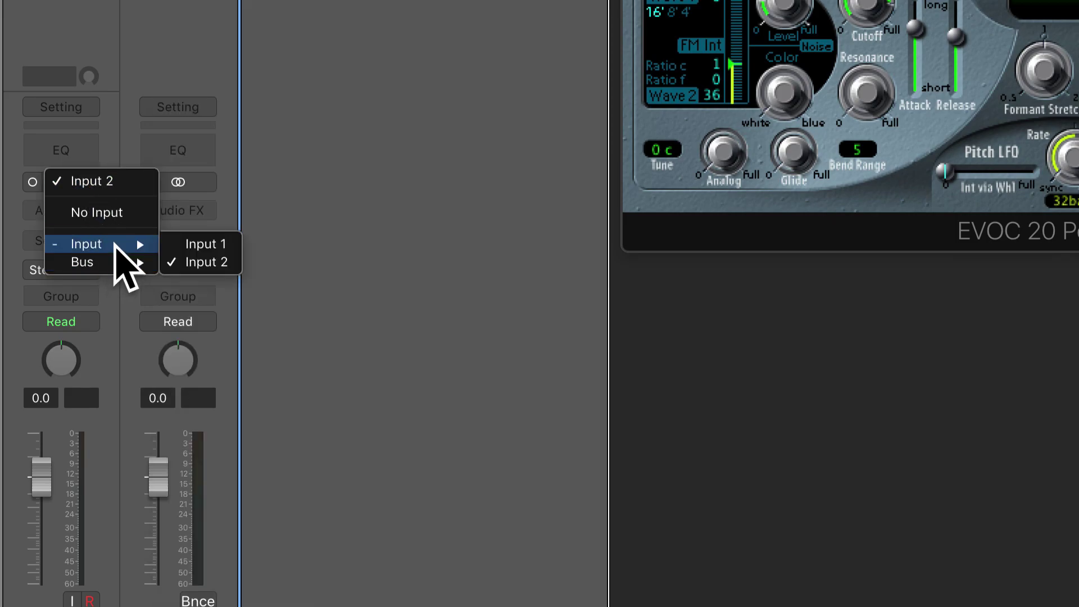
click(205, 244)
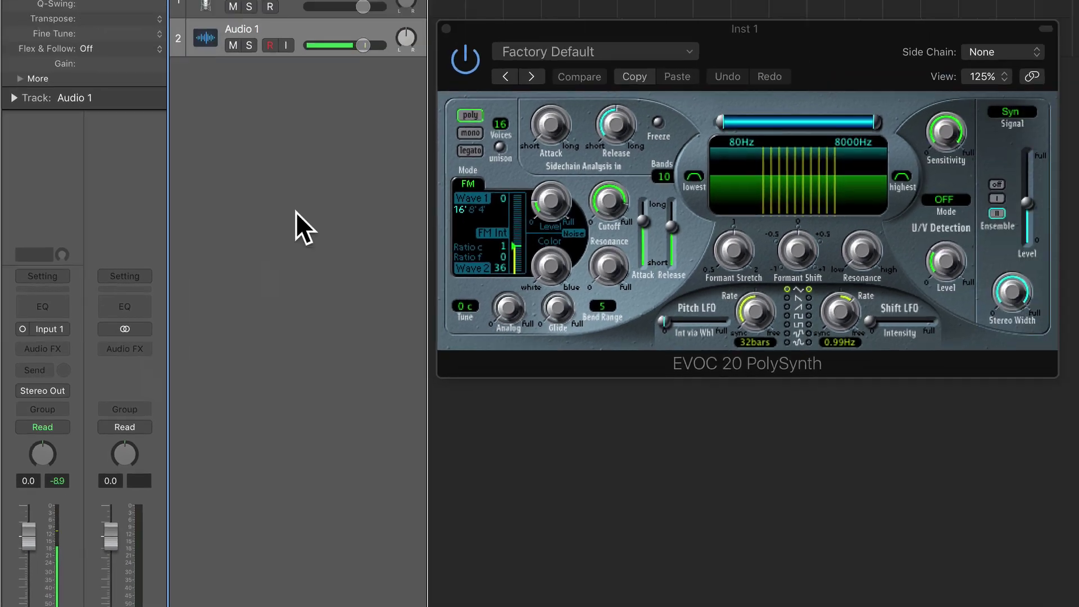
Record a short voice take on Audio 1 and play it back from the start
click(417, 49)
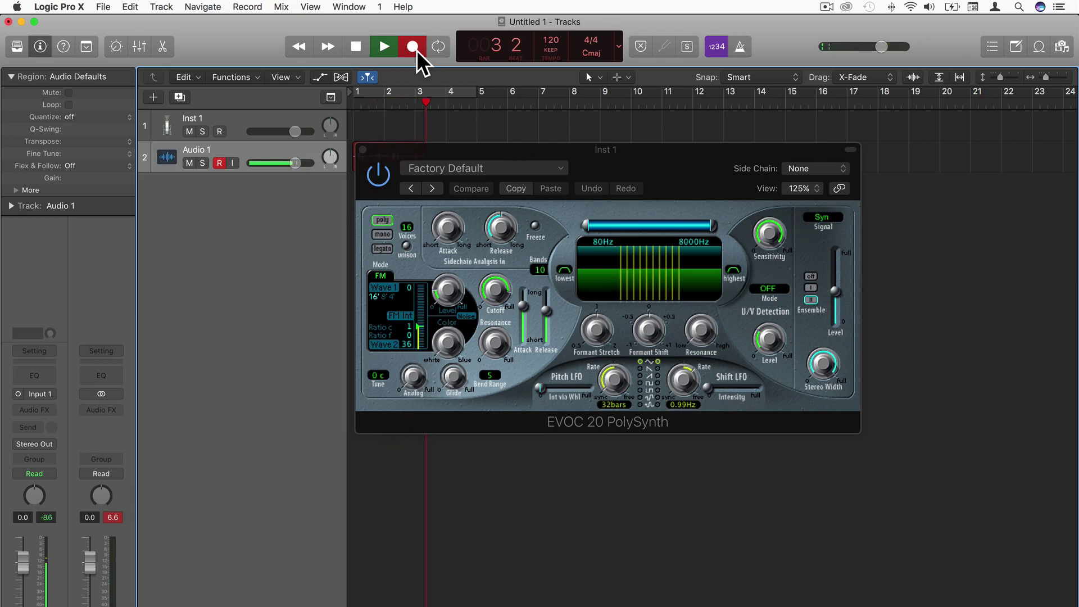
key(space)
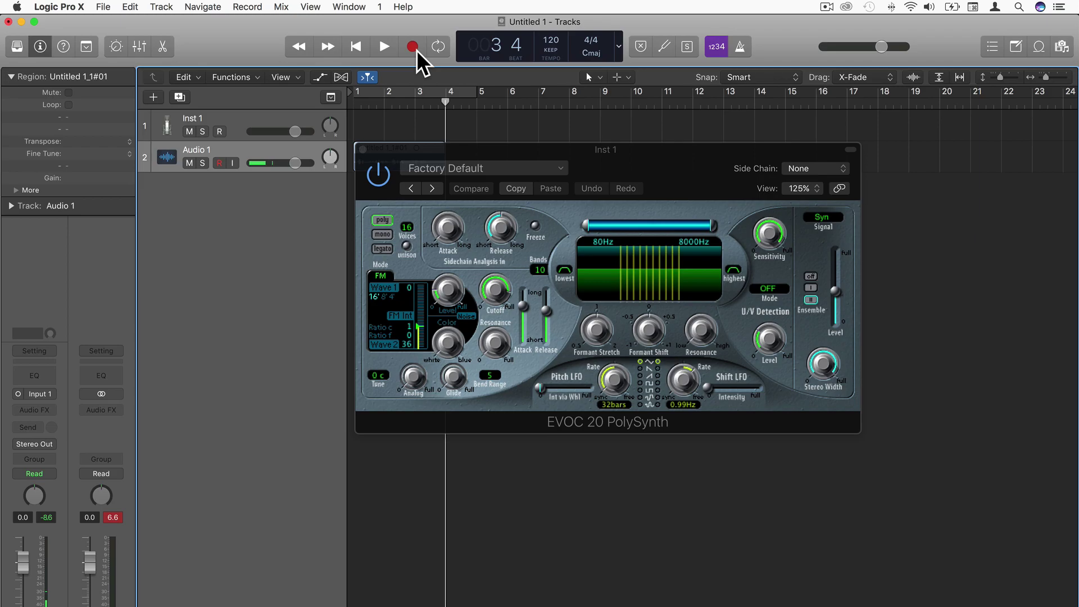
key(Return)
key(space)
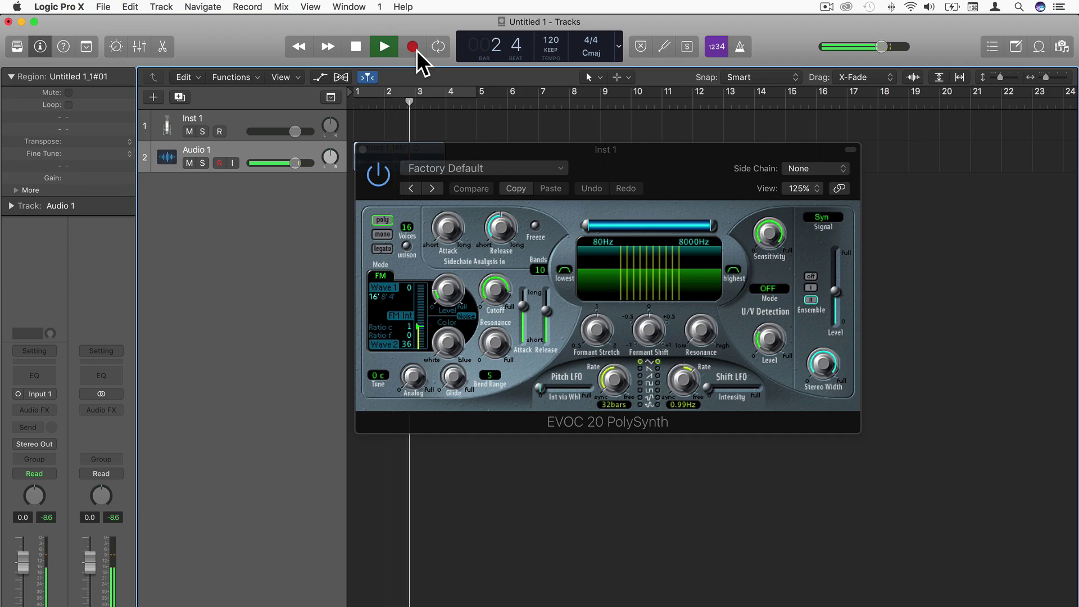
key(space)
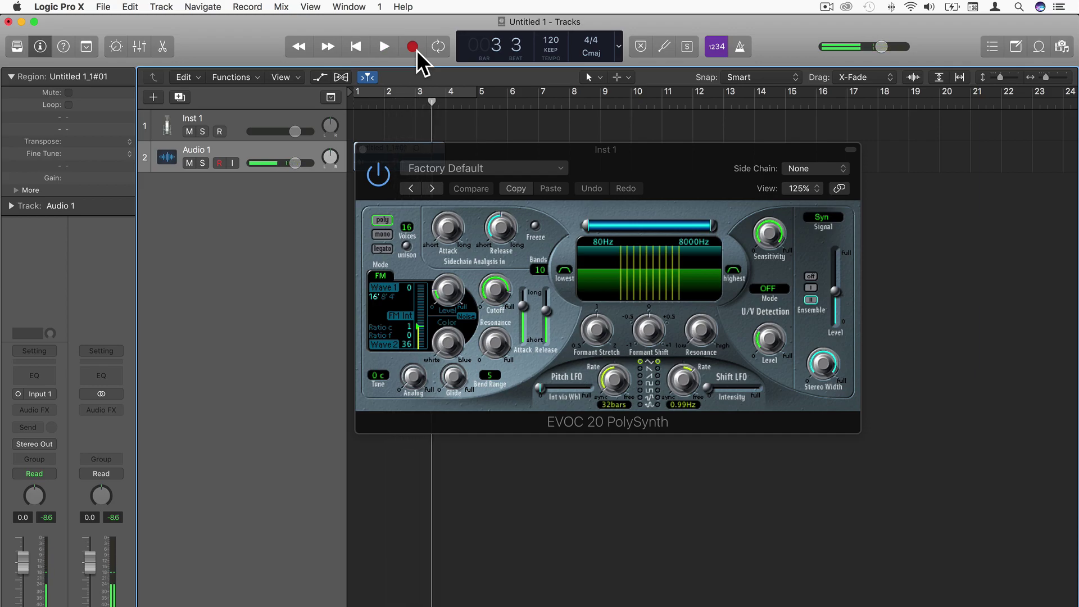
Turn on Loop for region Untitled 1_1#01 so it repeats across the timeline
drag(534, 163, 530, 221)
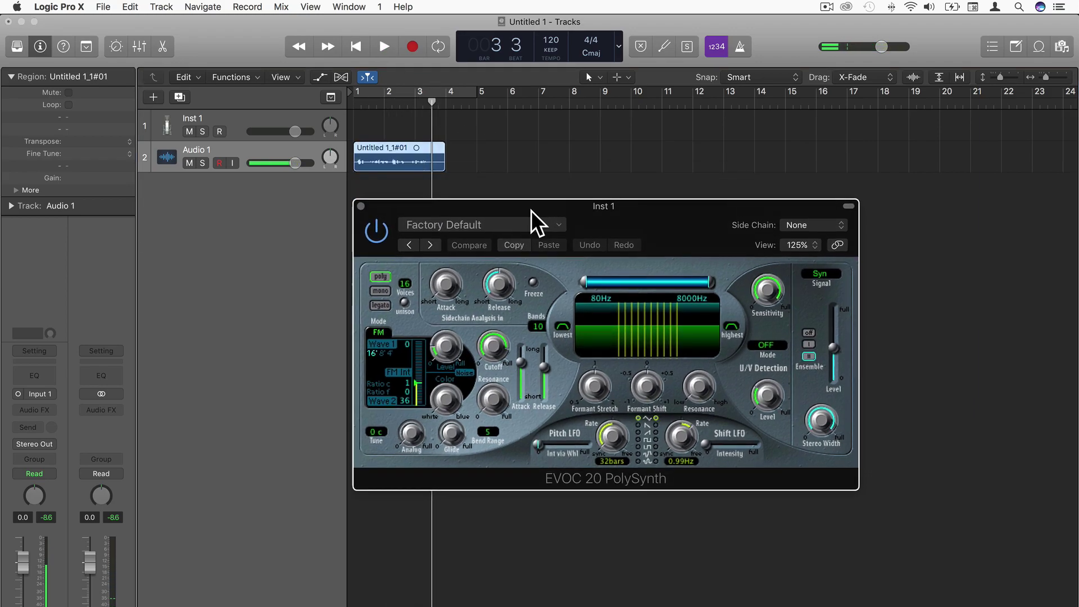
click(490, 171)
click(400, 169)
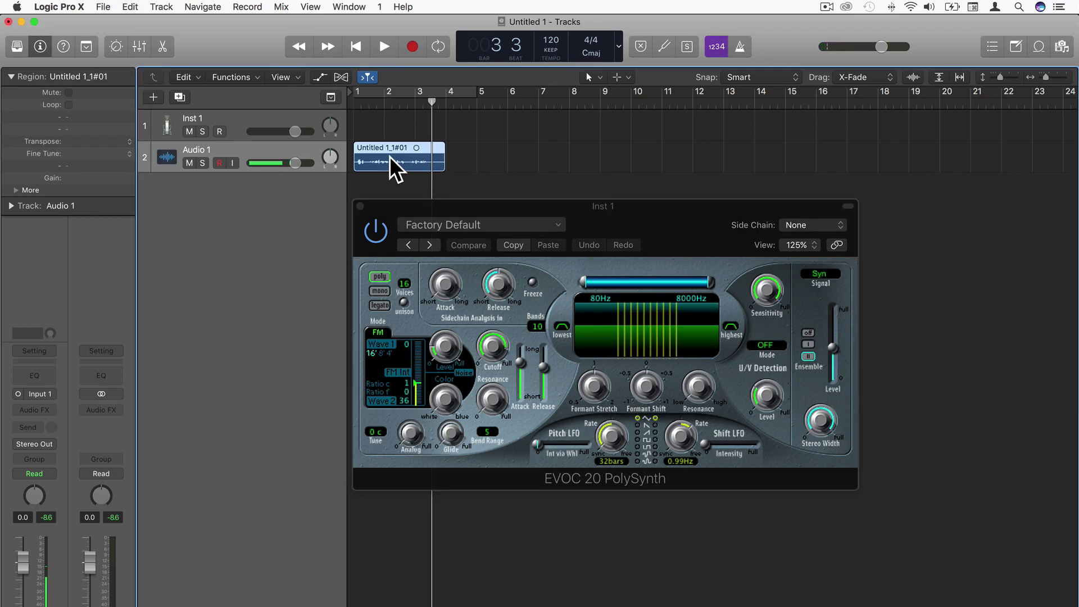
click(69, 106)
key(Return)
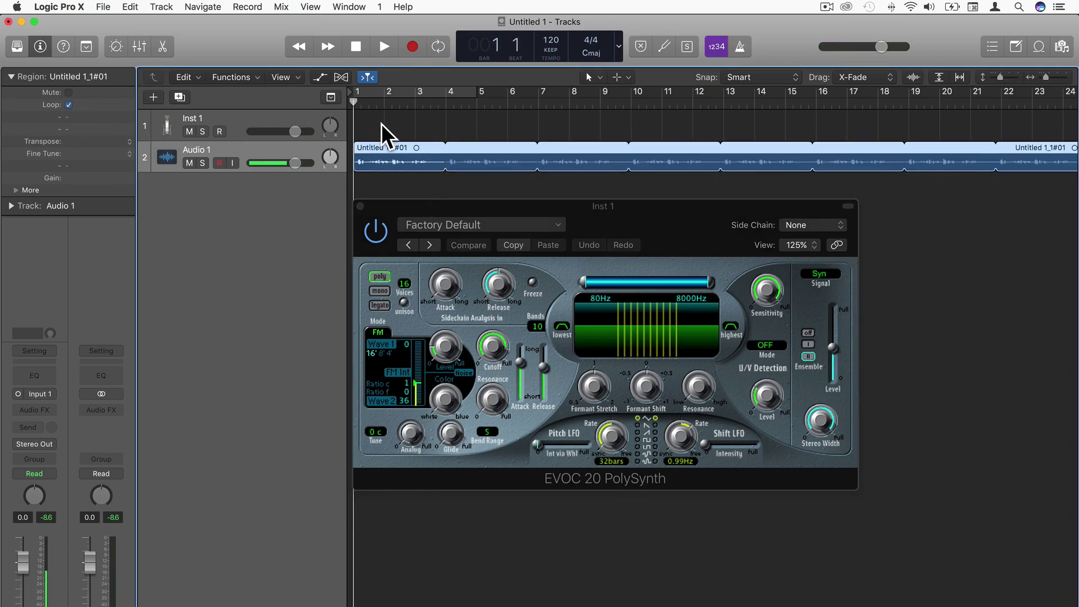
drag(638, 225, 627, 190)
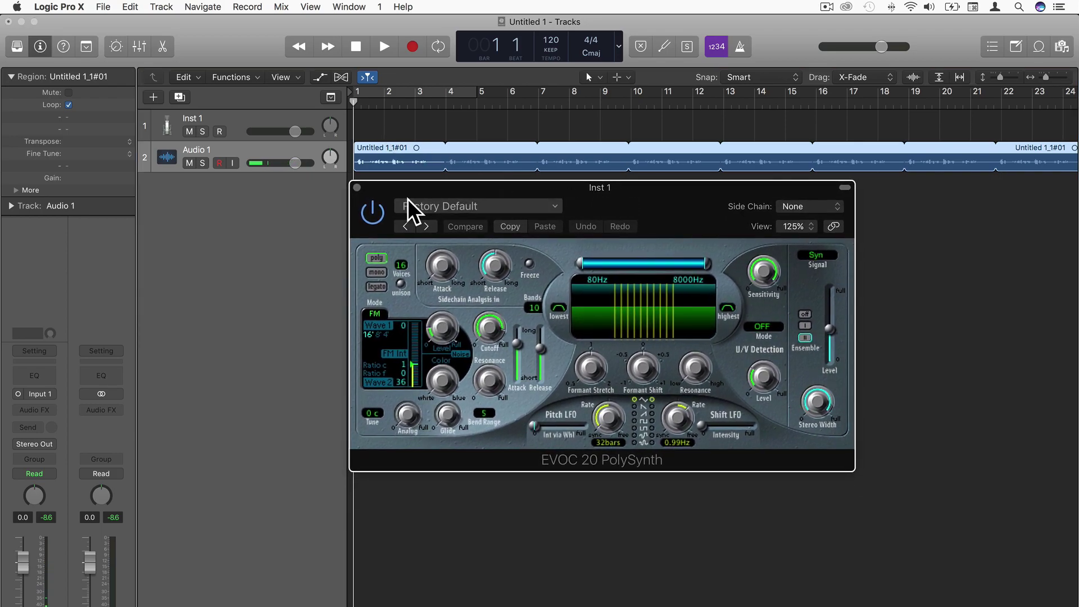
Select Inst 1 and set the EVOC 20 Side Chain source to Audio 1
click(247, 121)
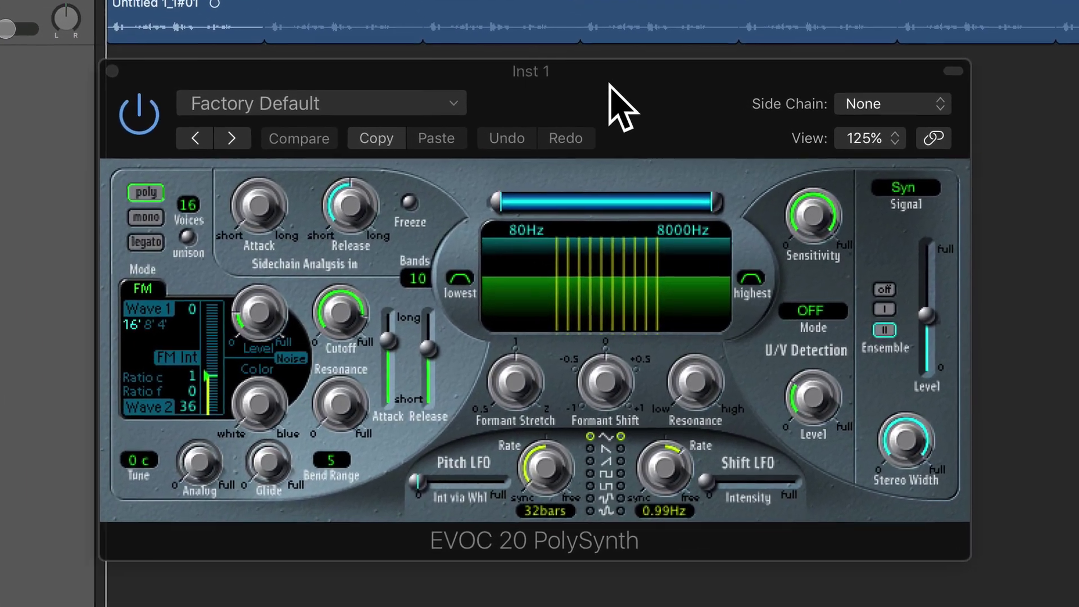
click(611, 85)
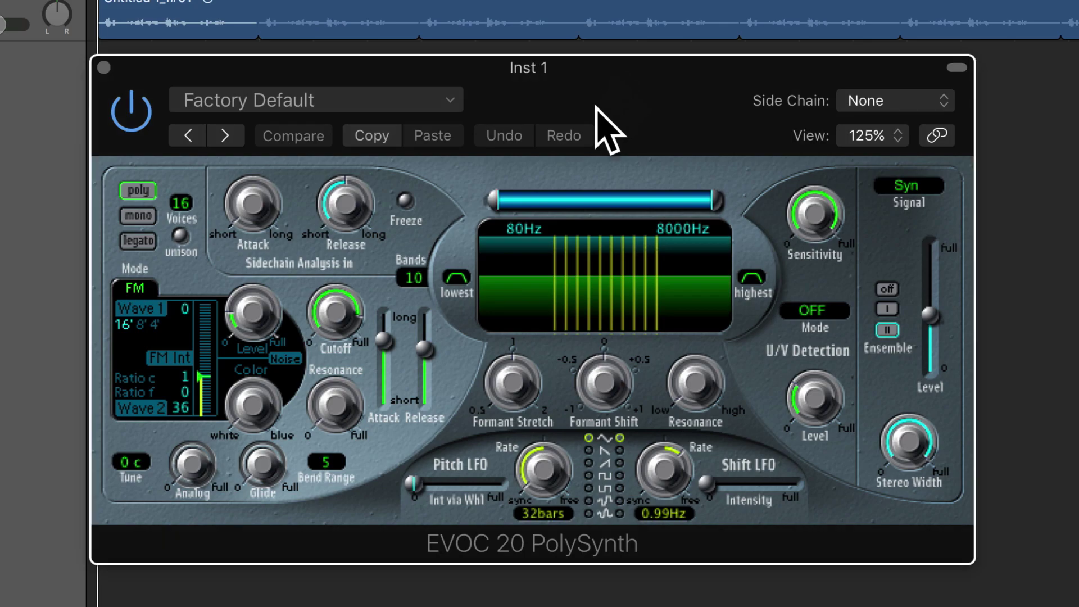
click(928, 104)
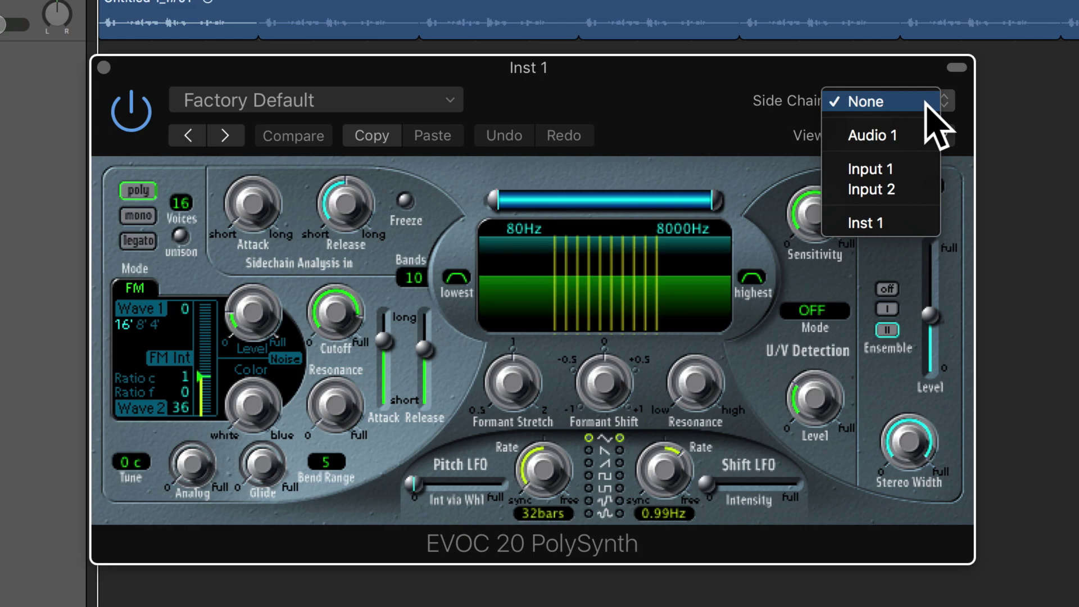
click(894, 141)
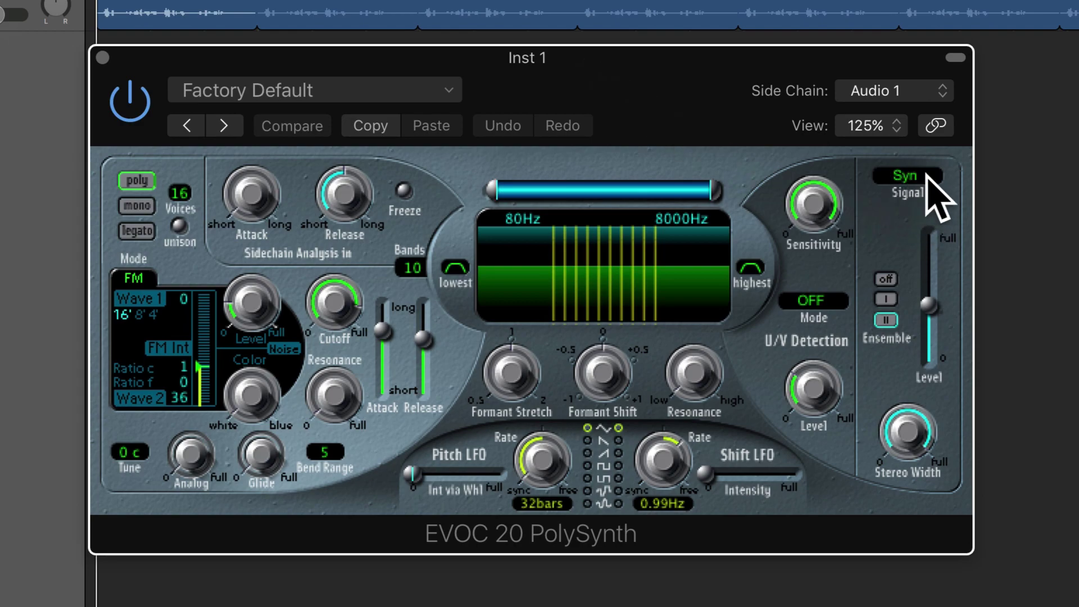
Open the Musical Typing keyboard with Cmd-K and move it lower on screen
click(924, 176)
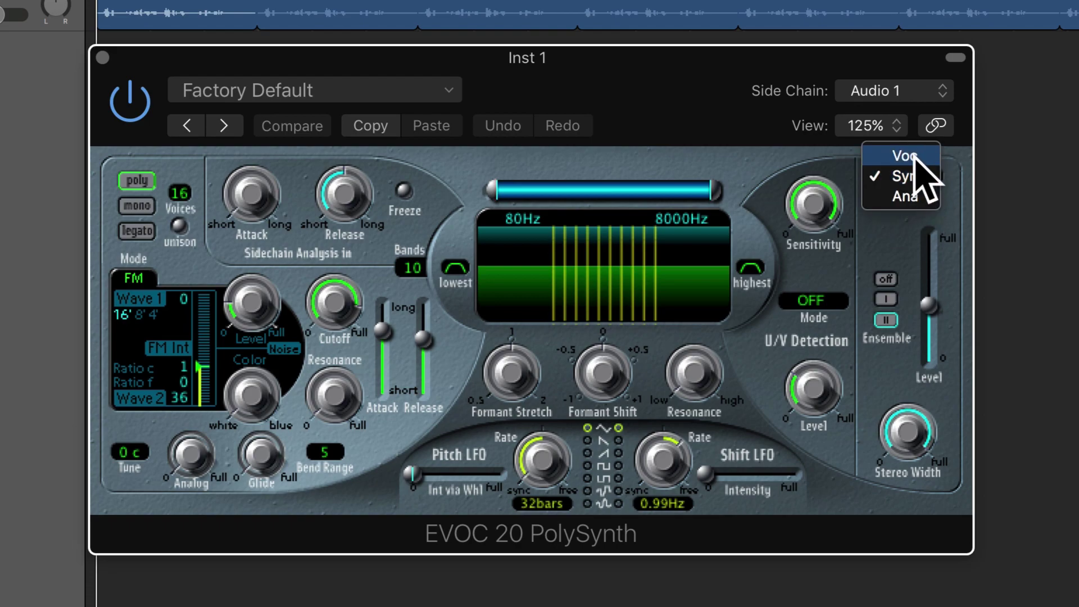
click(918, 180)
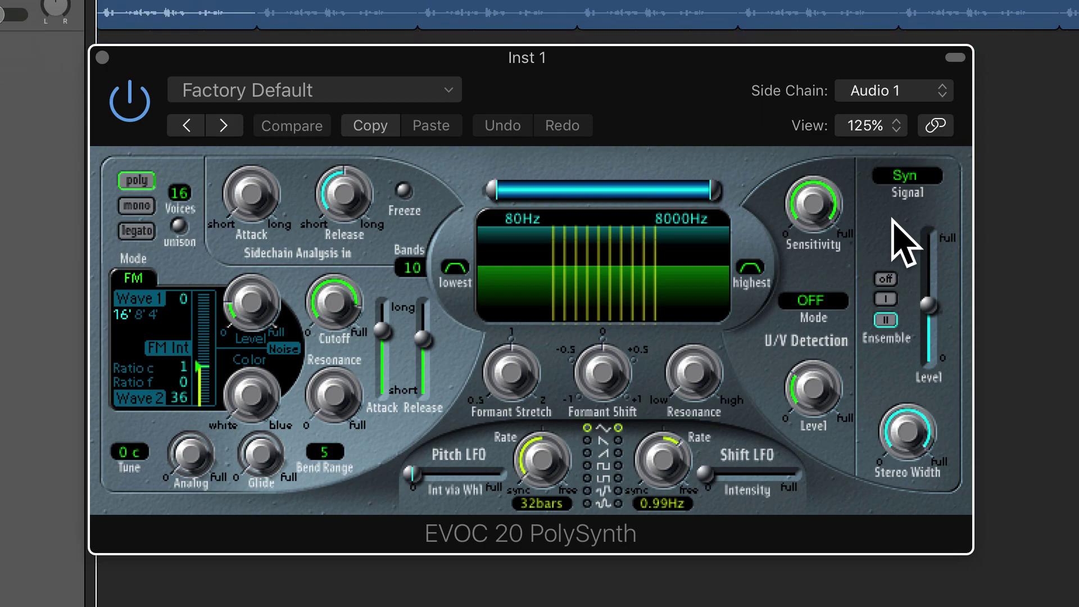
key(super+k)
drag(715, 371, 740, 523)
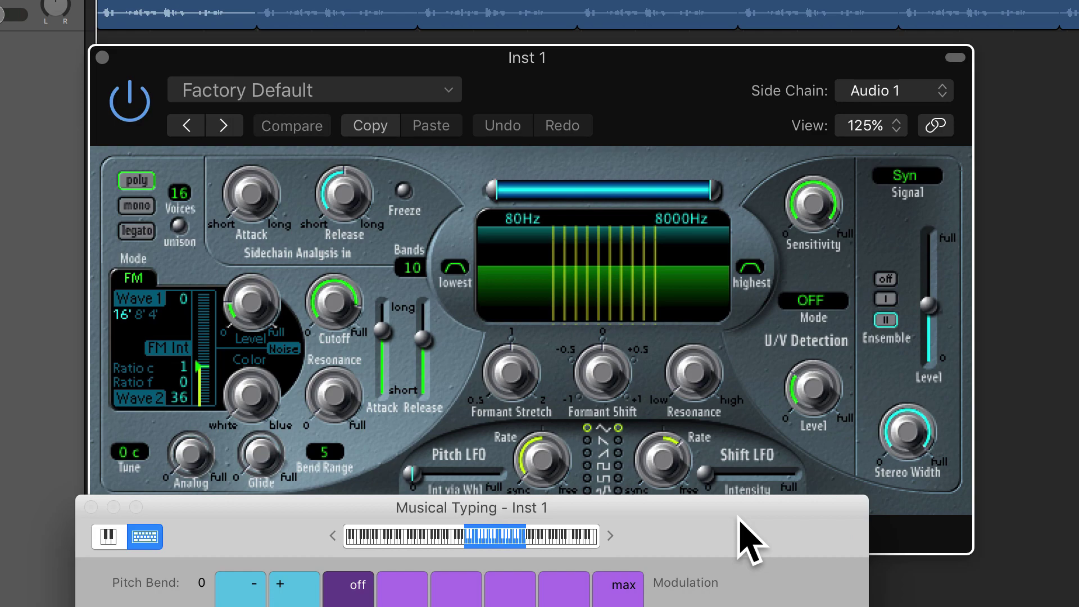
Switch the vocoder's Signal mode from Syn to Voc
click(719, 93)
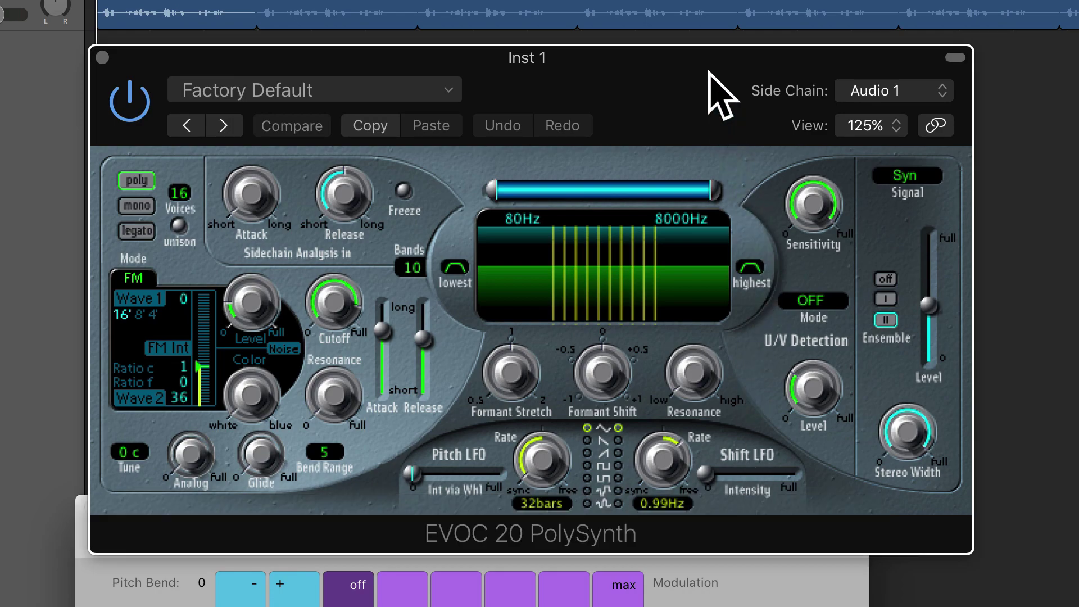
click(921, 178)
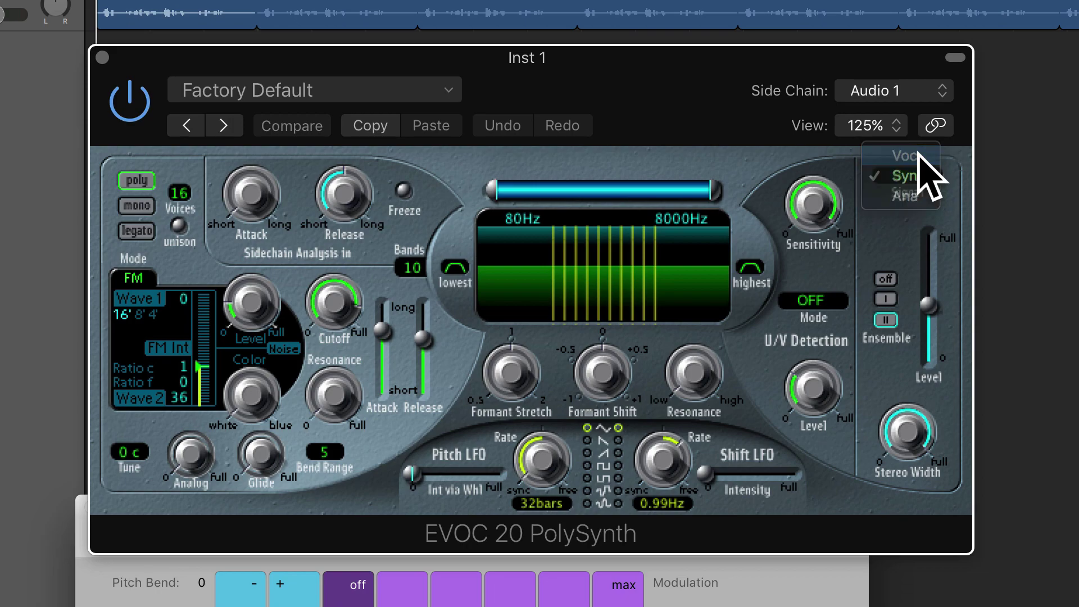
click(919, 155)
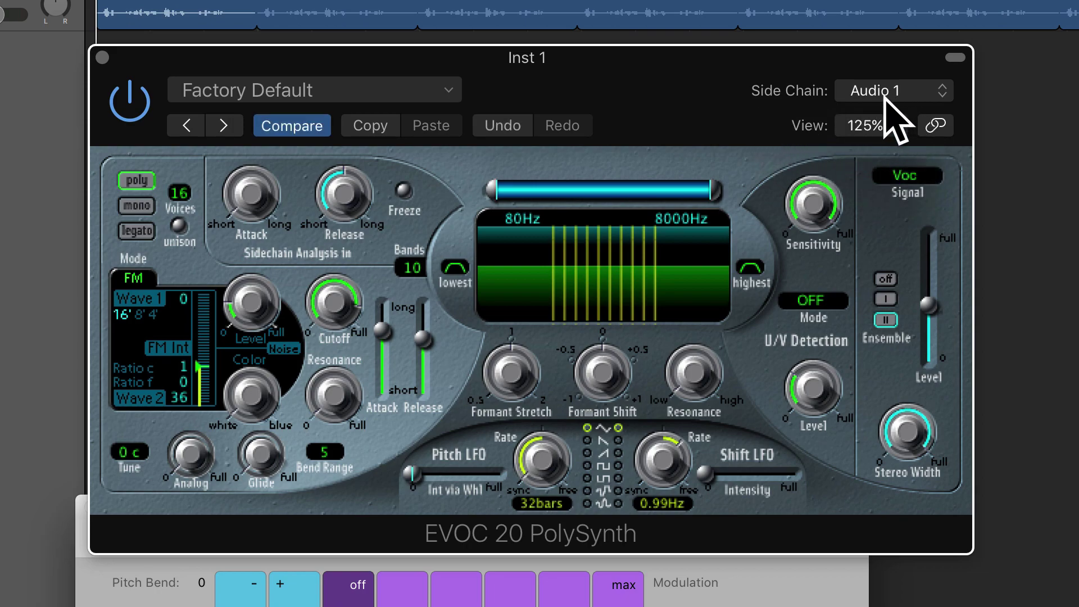